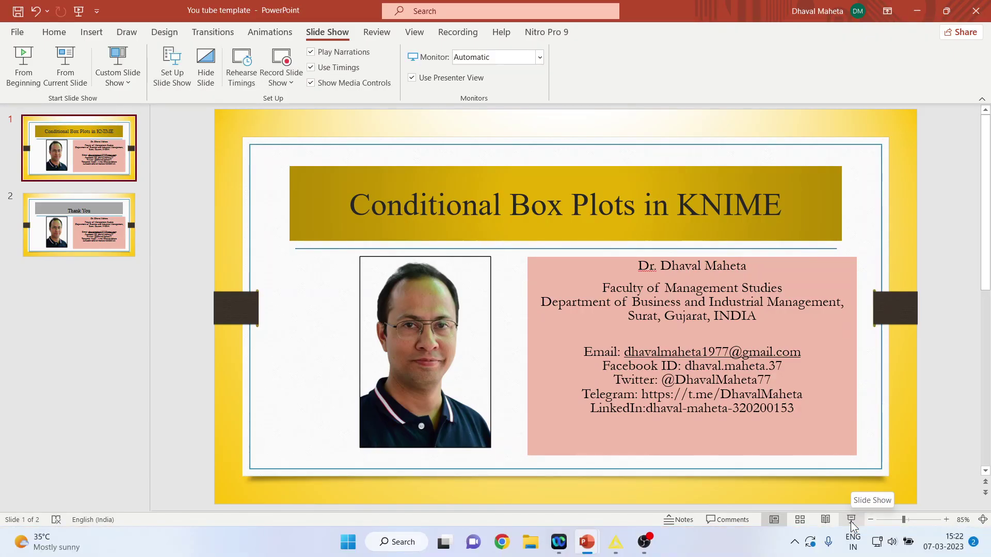
Place a CSV Reader node from IO > Read at the canvas top-left and open its settings.
key(alt+Tab)
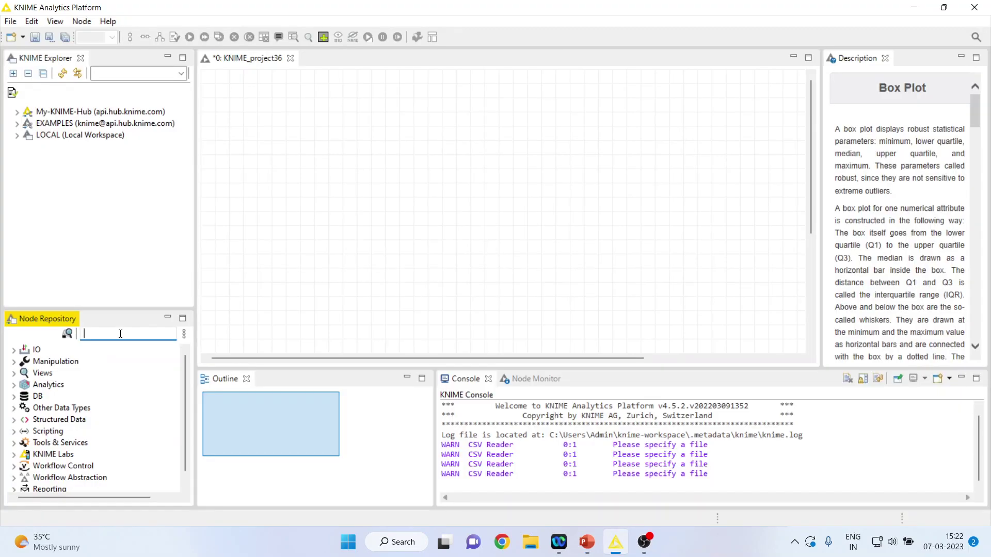
click(14, 351)
click(24, 362)
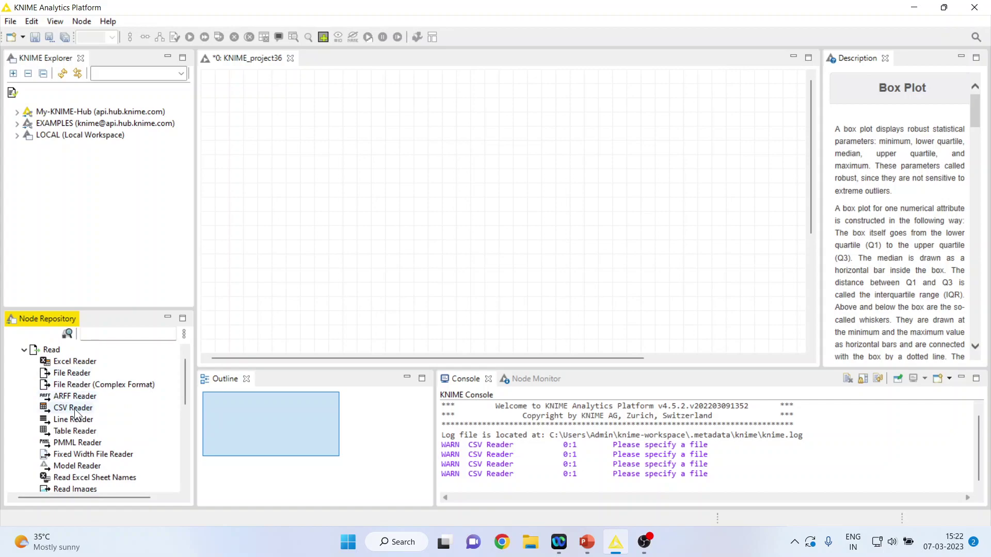
drag(76, 415, 543, 234)
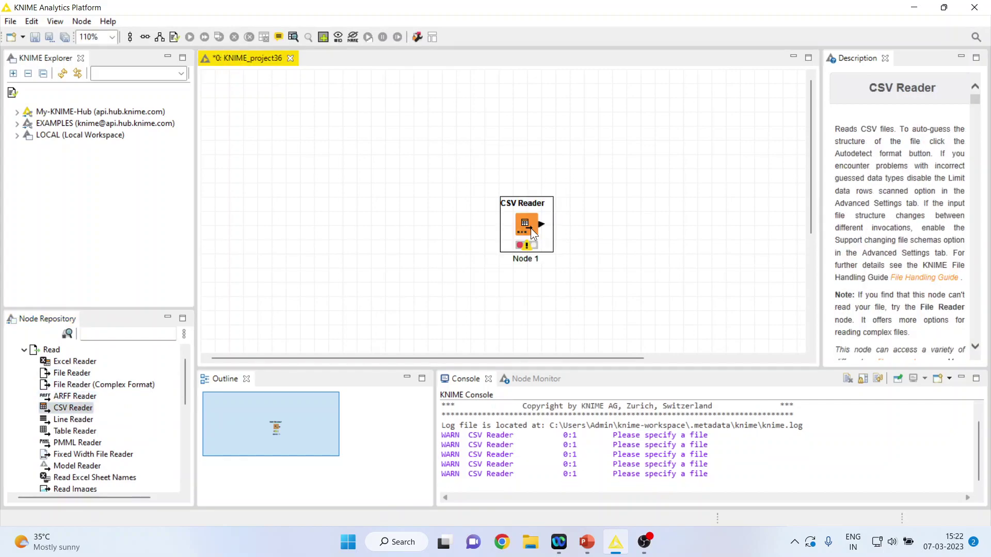
drag(291, 154, 261, 127)
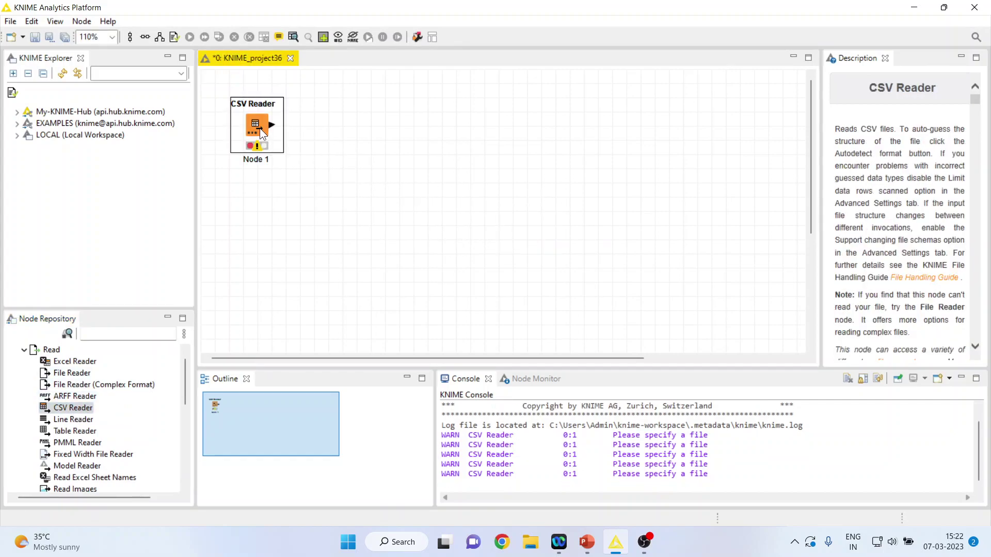
double_click(259, 128)
Choose D:\...\Research Methodology\Predictive Analytics\Knime\Data\heart1.csv as the CSV Reader's input file.
click(684, 128)
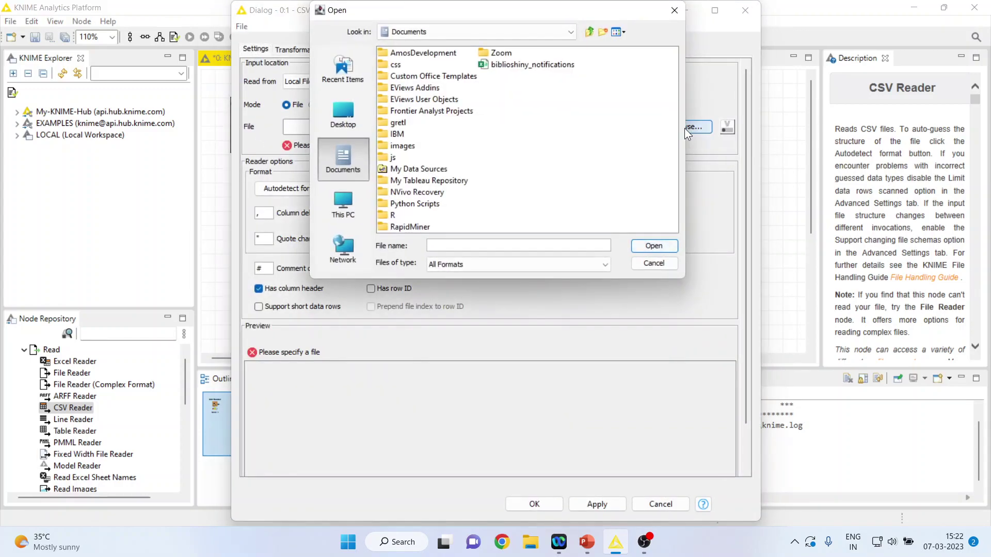
click(571, 32)
click(482, 58)
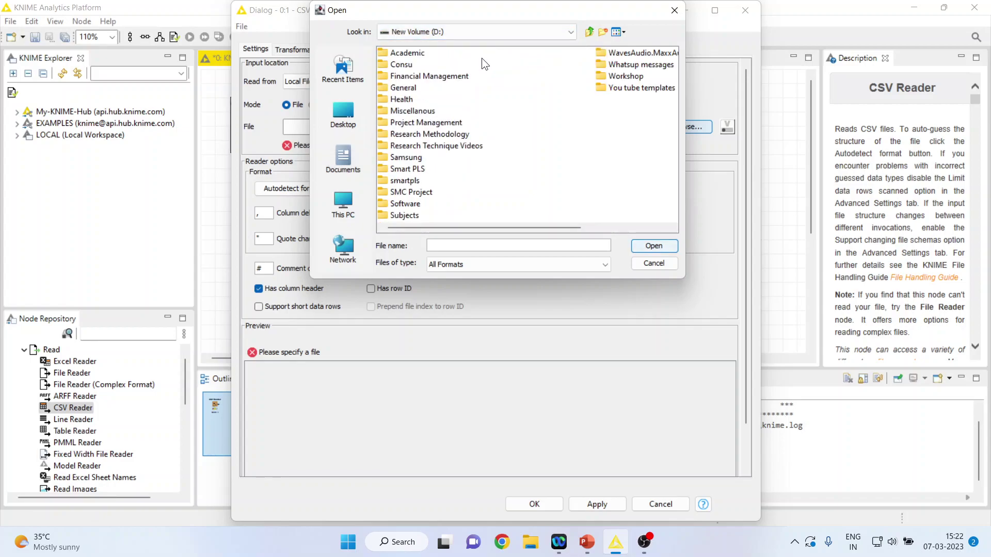
click(441, 133)
double_click(441, 133)
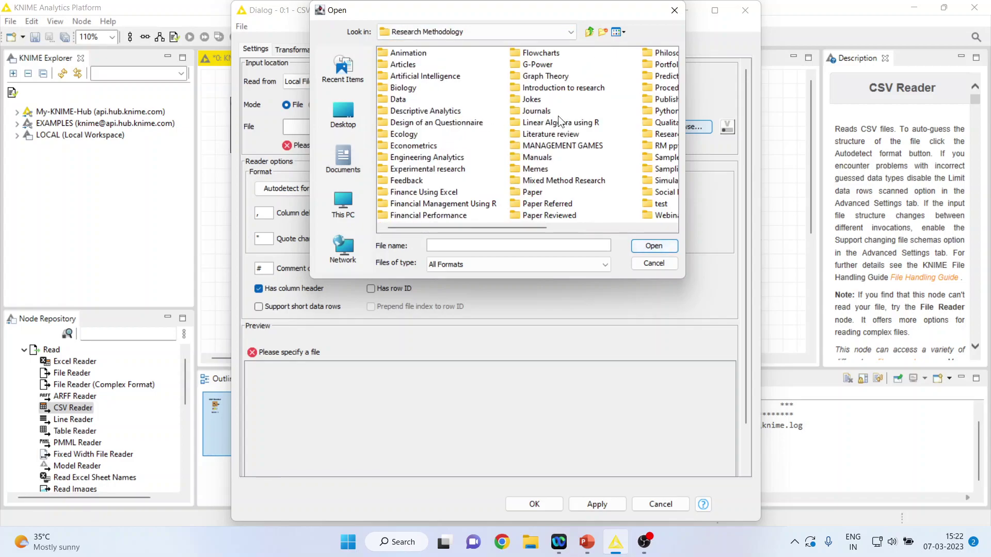
double_click(660, 76)
double_click(411, 204)
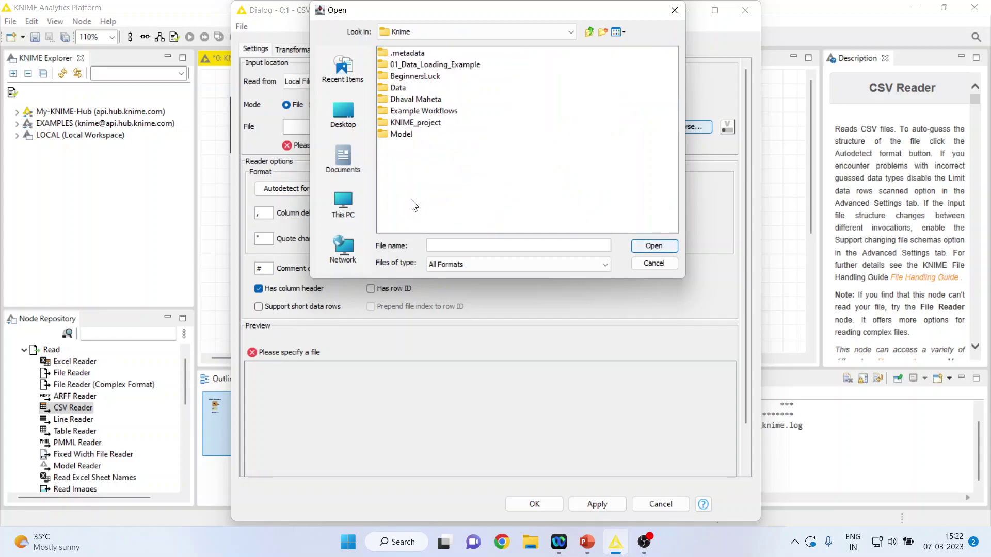
click(402, 88)
double_click(402, 88)
click(400, 67)
click(638, 243)
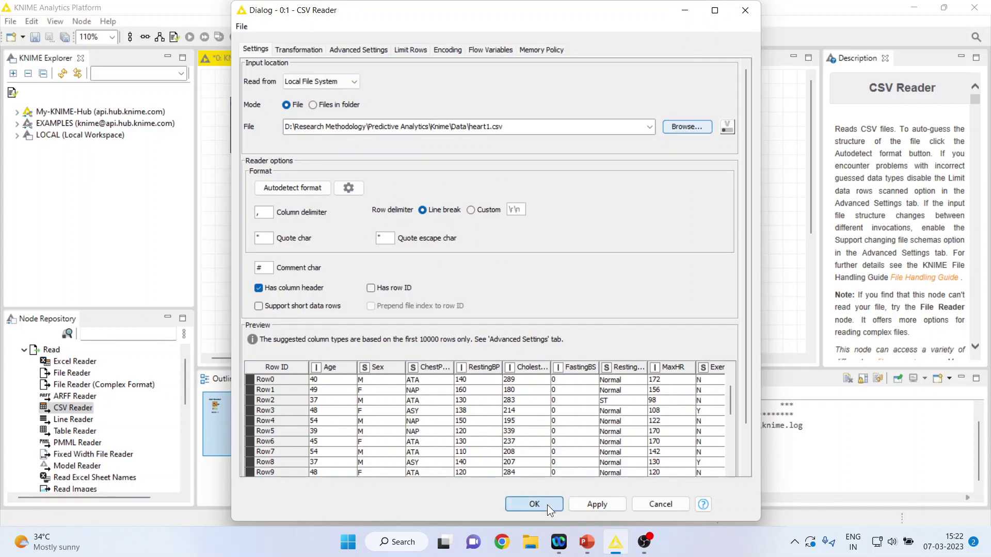
Accept the CSV Reader settings, execute the node, and open its 918-row output table.
click(547, 505)
right_click(262, 128)
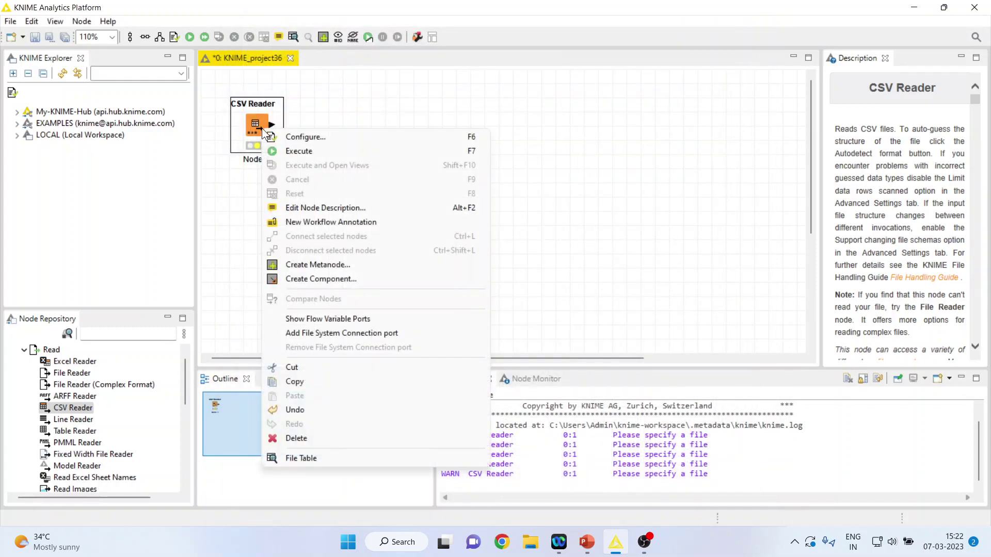
click(314, 150)
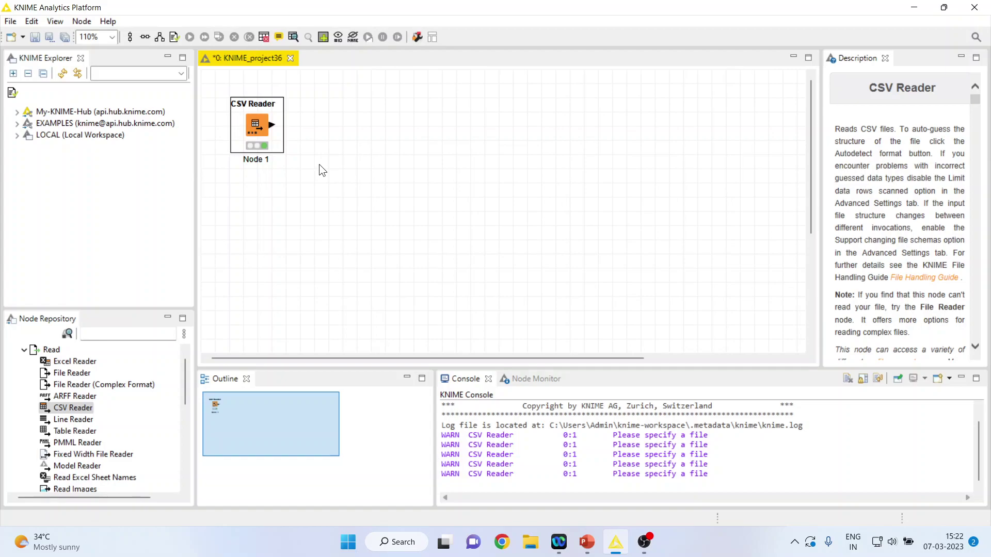
right_click(258, 126)
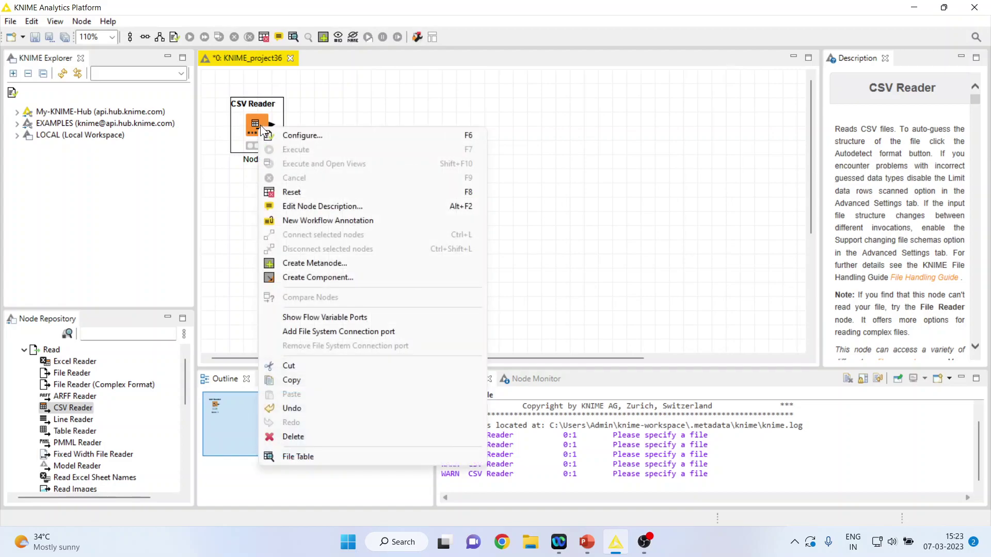
click(321, 453)
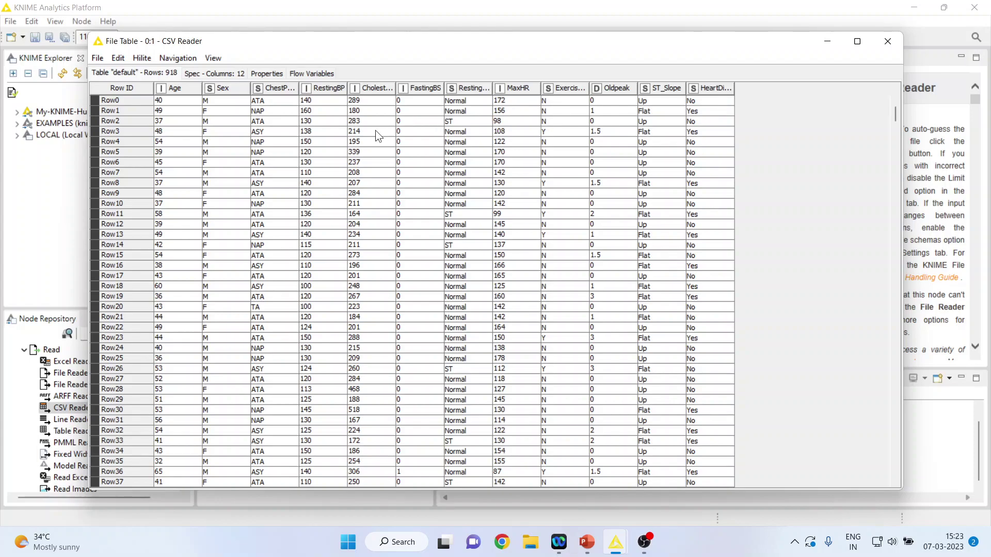
Inspect the Age, Cholesterol and HeartDisease columns, then close the table.
click(185, 88)
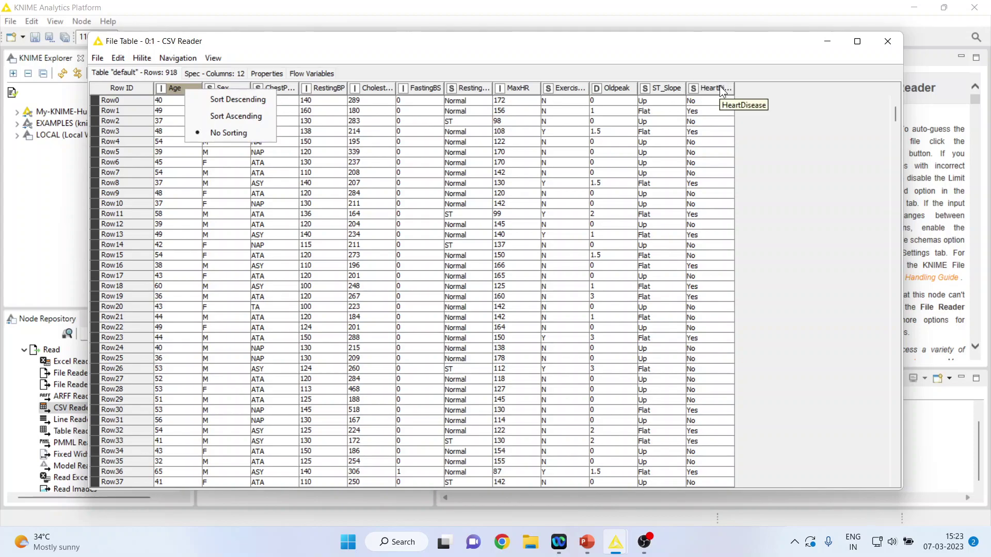
click(376, 88)
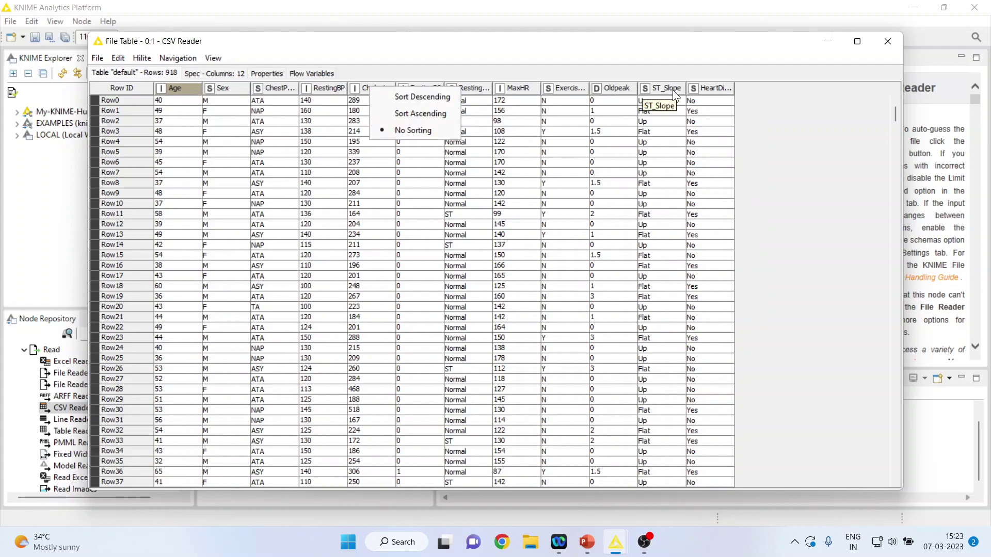
click(722, 88)
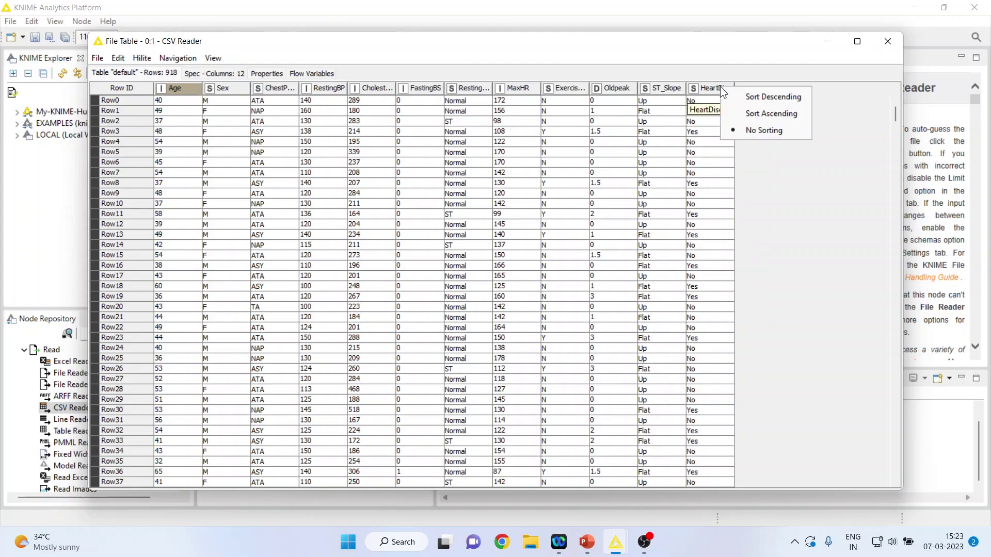
click(888, 45)
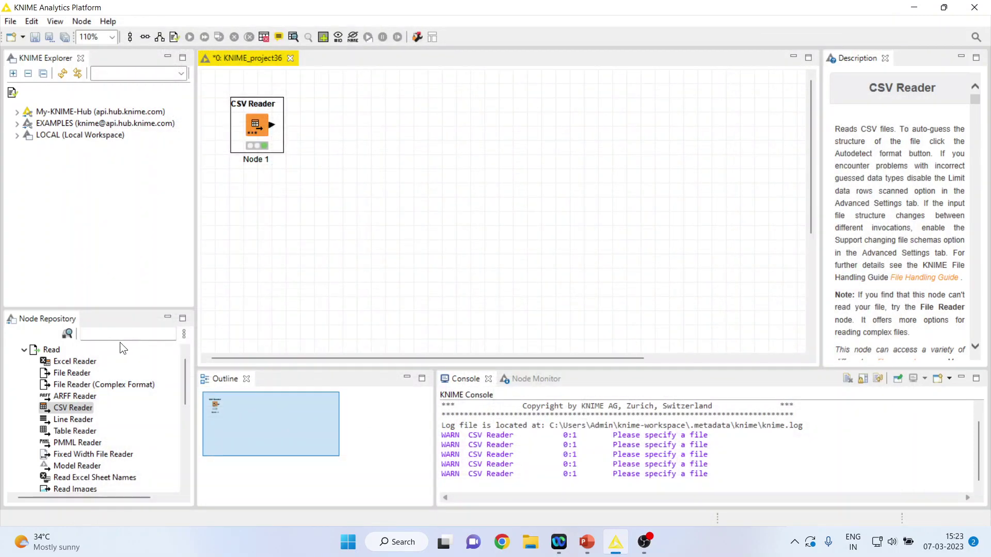
Search the node repository for 'conditio' and add a Conditional Box Plot node linked to the CSV Reader.
click(122, 344)
text(cond)
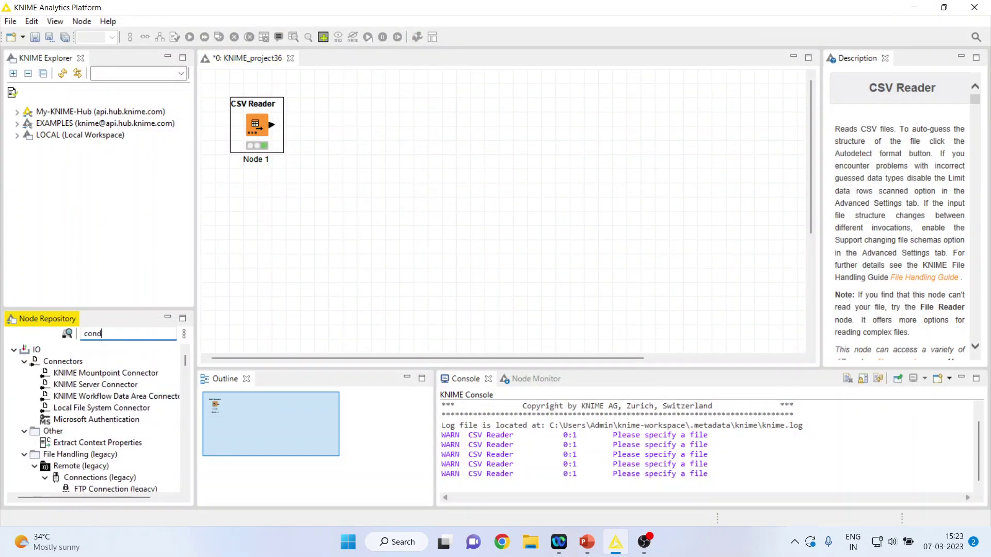
text(itio)
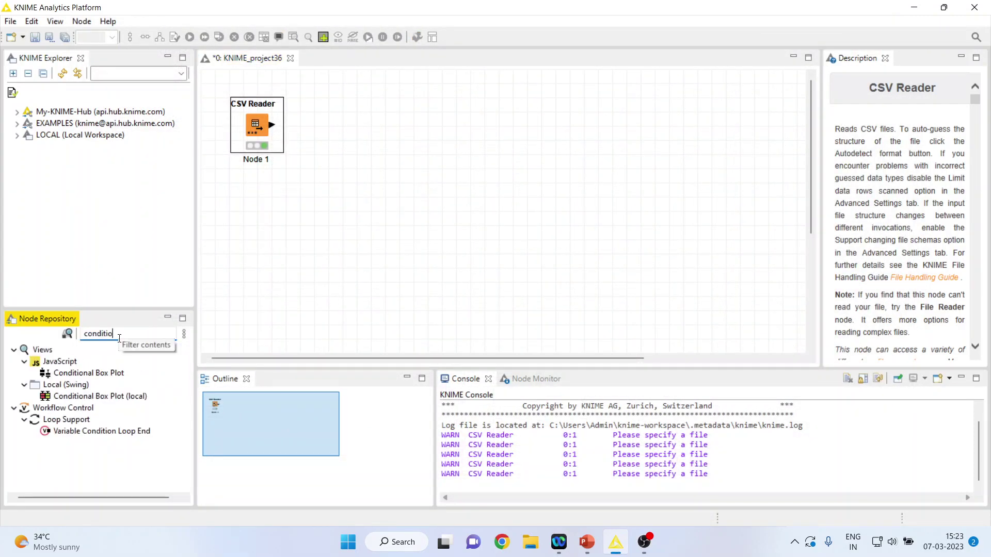
double_click(120, 372)
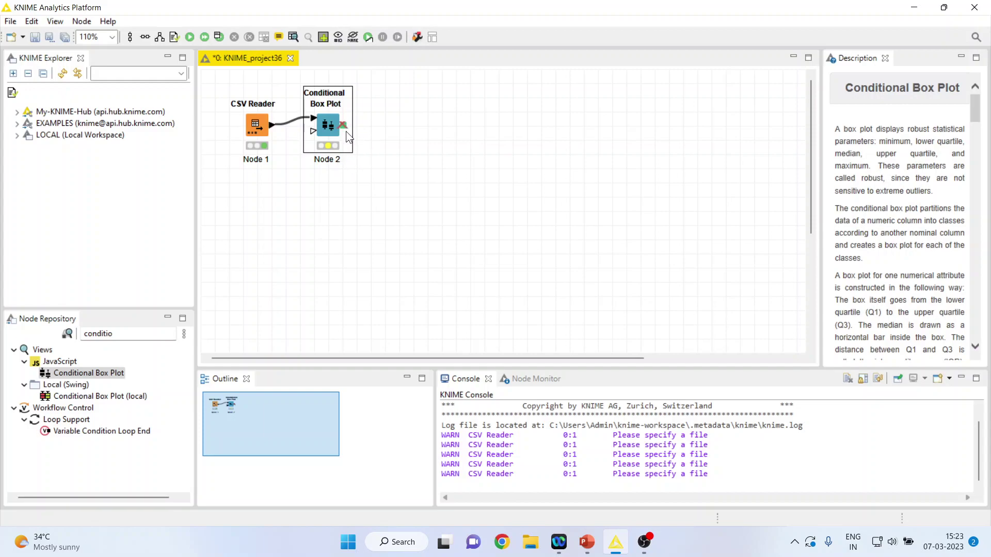
In the Conditional Box Plot settings, enable image generation and include only the Age column.
right_click(333, 128)
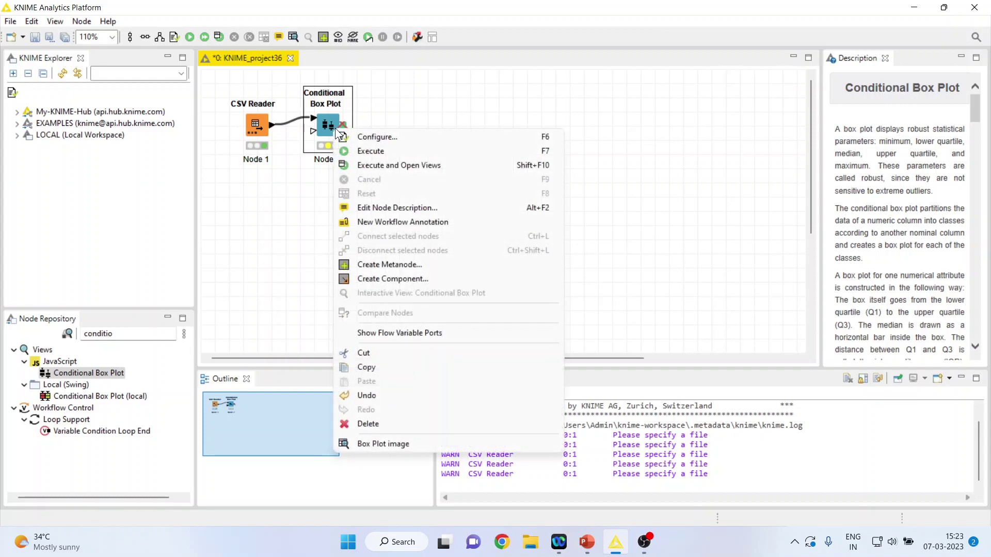
click(377, 137)
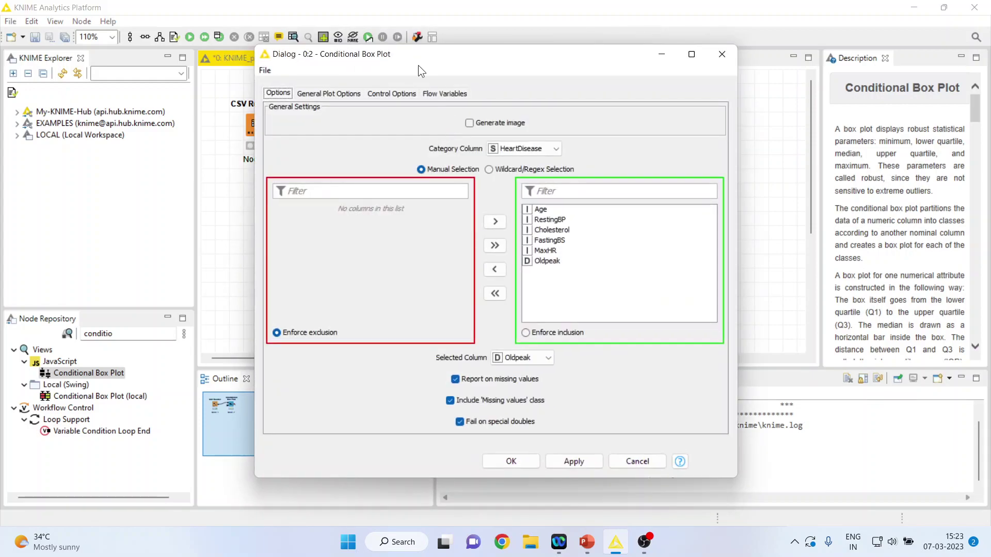
drag(417, 52, 645, 57)
click(710, 116)
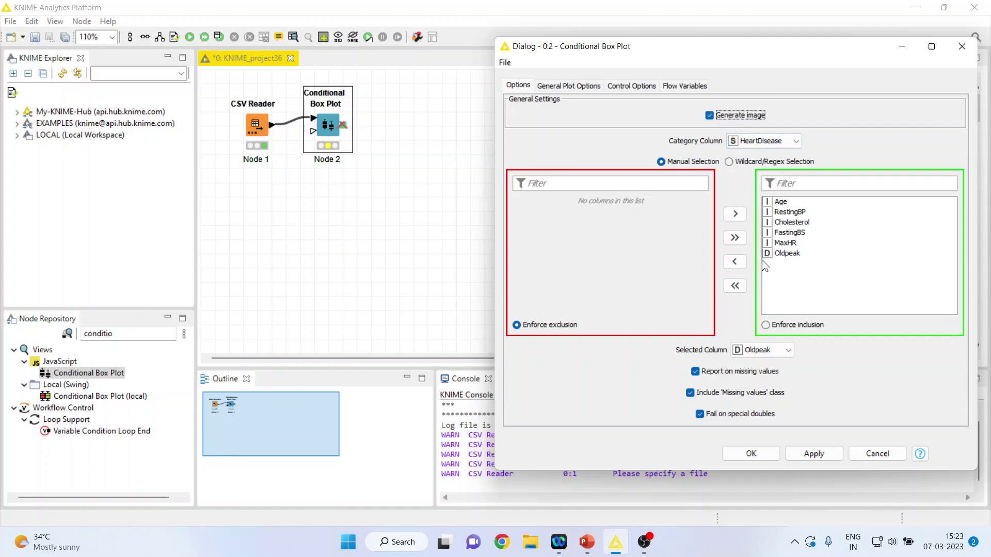
click(735, 286)
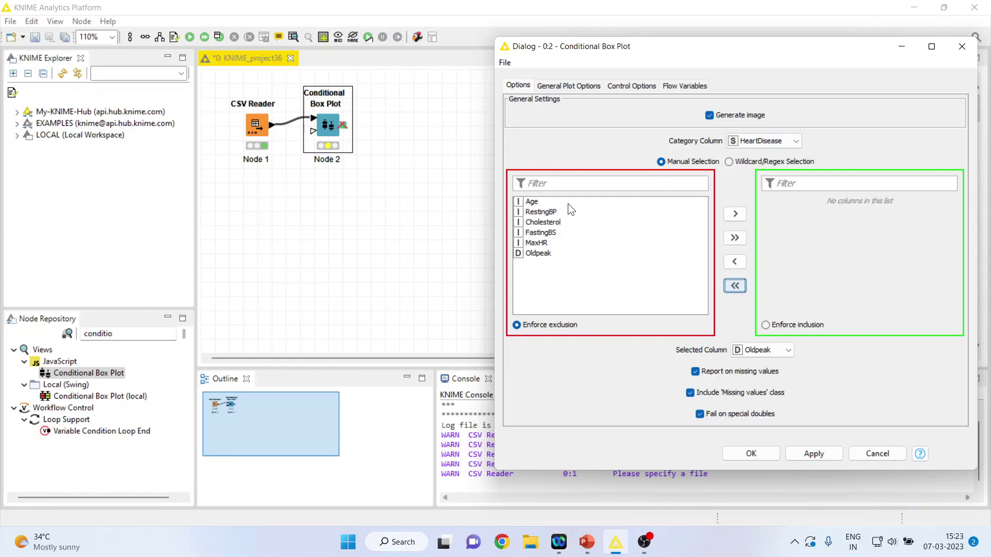
click(534, 202)
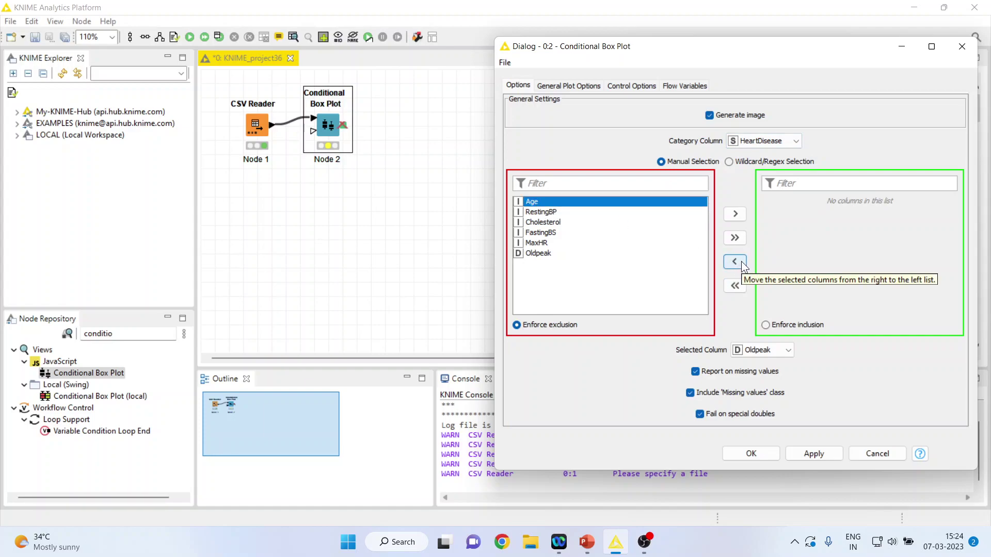
click(735, 214)
click(751, 454)
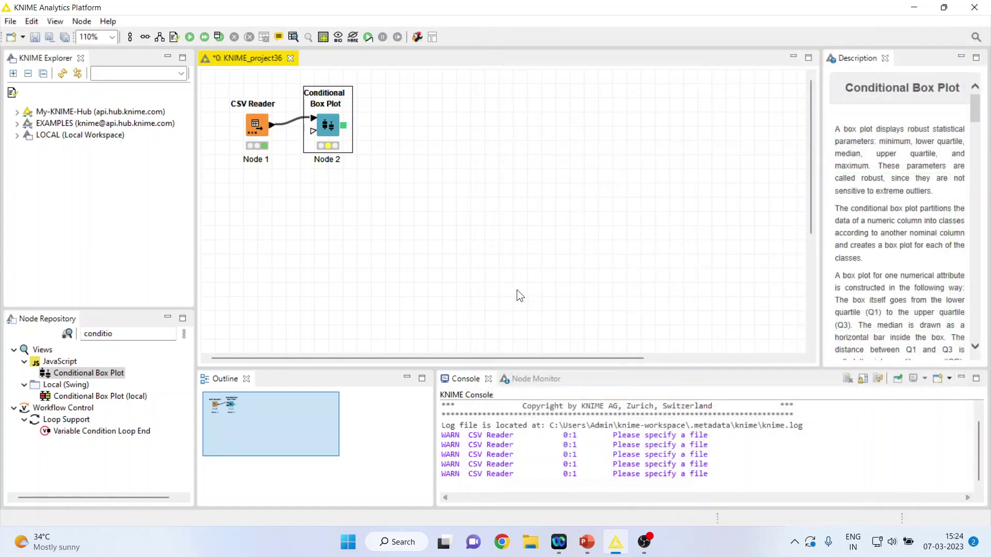
Execute the Conditional Box Plot node and review its Oldpeak box plot image.
right_click(332, 123)
click(364, 144)
right_click(329, 127)
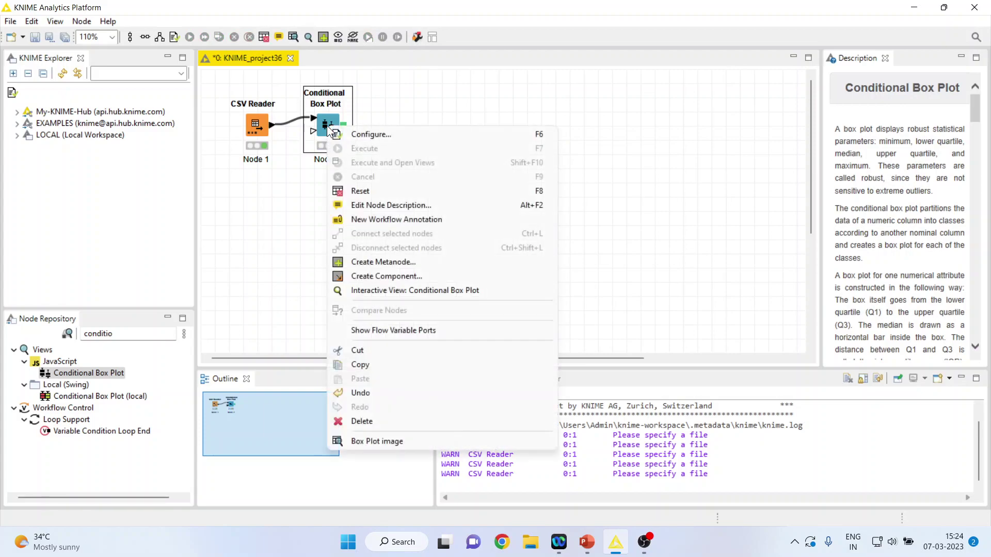
click(391, 442)
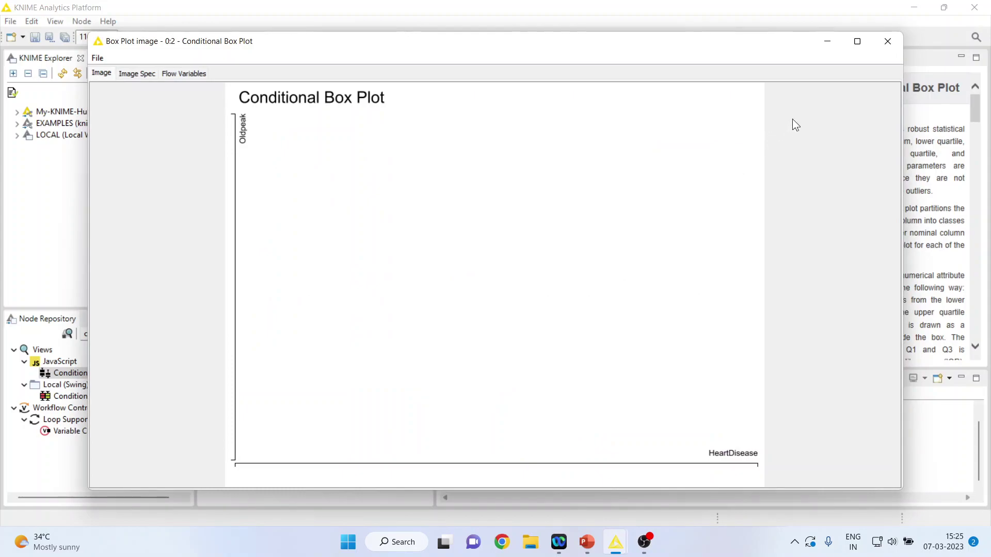
click(887, 41)
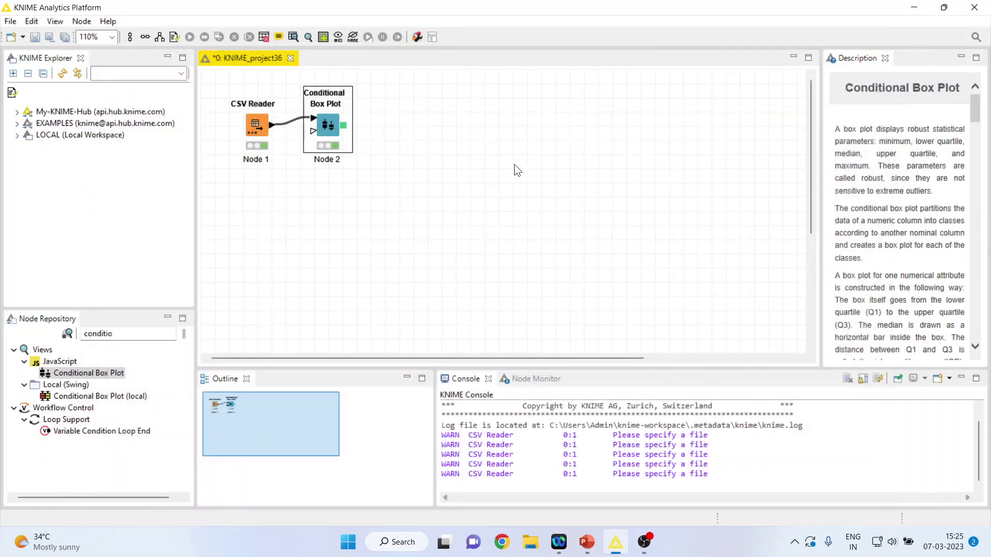
Set the box plot's Selected Column from Oldpeak to Age and accept the node reset.
right_click(326, 129)
click(389, 133)
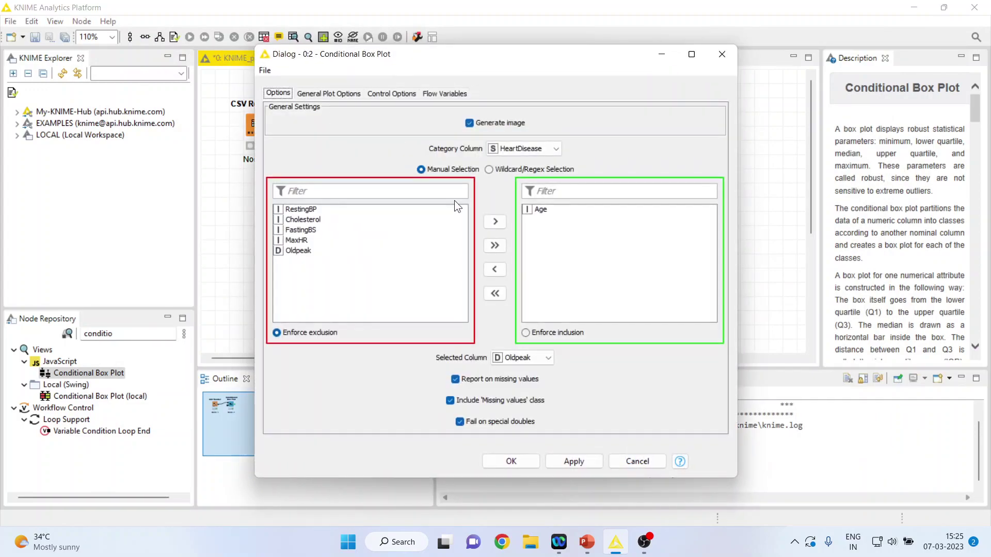
click(551, 358)
click(538, 369)
click(512, 461)
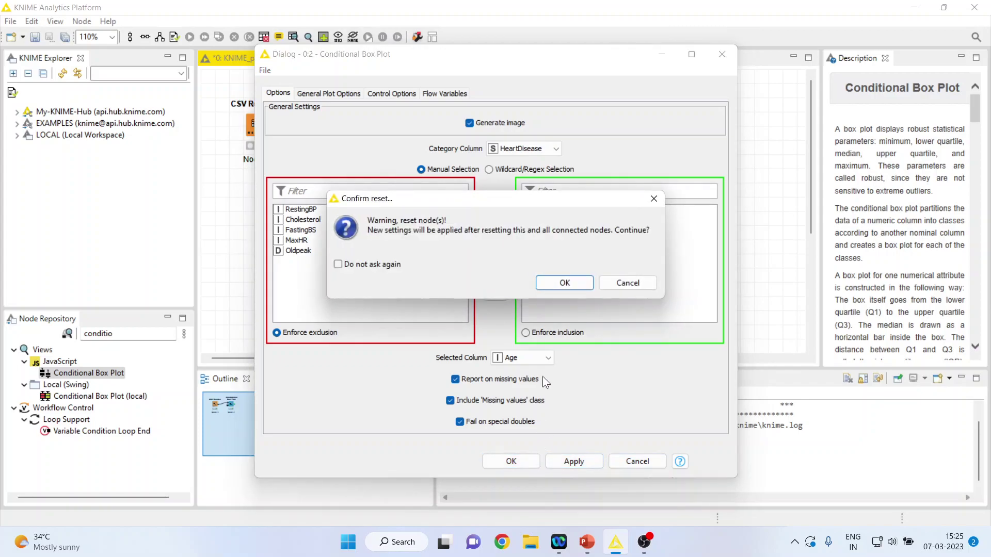
click(564, 282)
Execute the node and review the Age box plots for HeartDisease No and Yes.
right_click(335, 127)
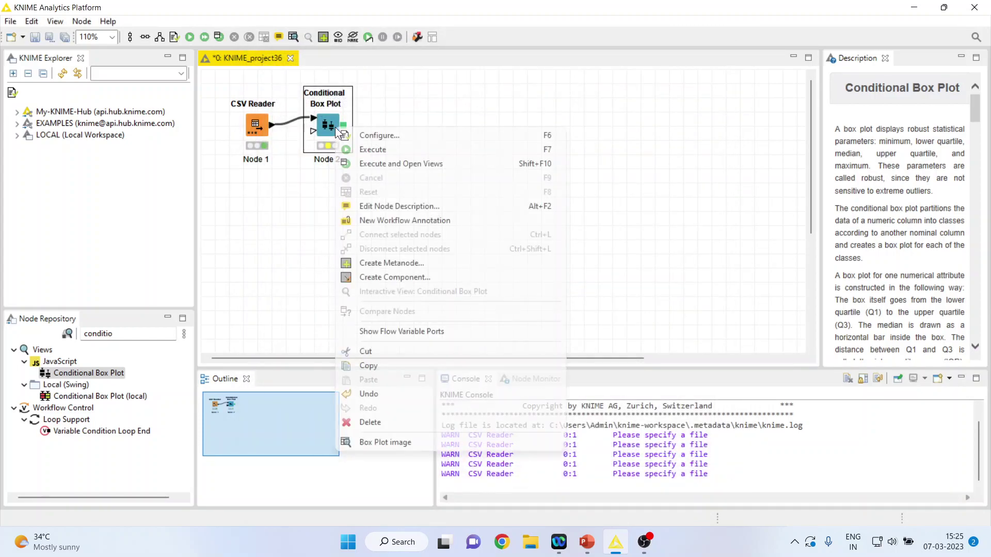
click(384, 152)
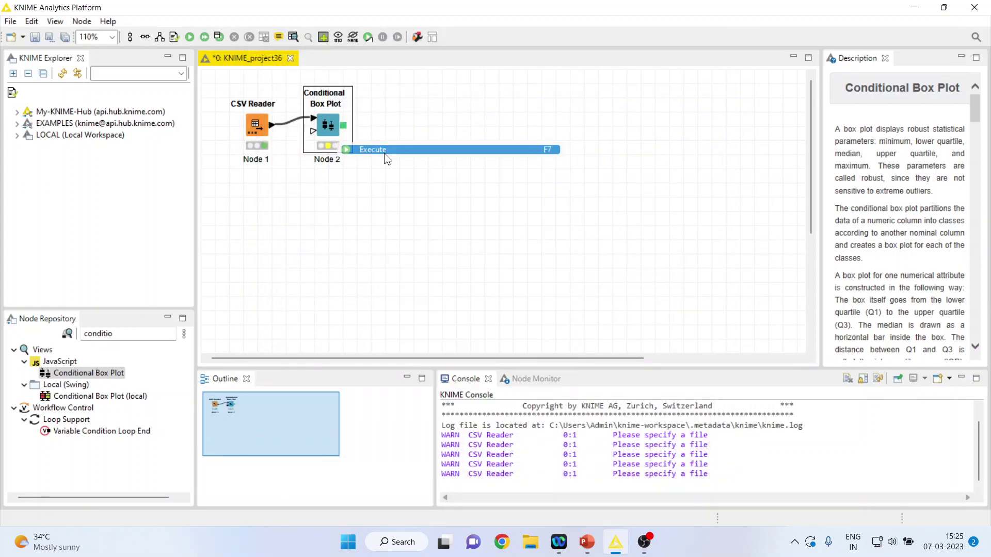
right_click(330, 128)
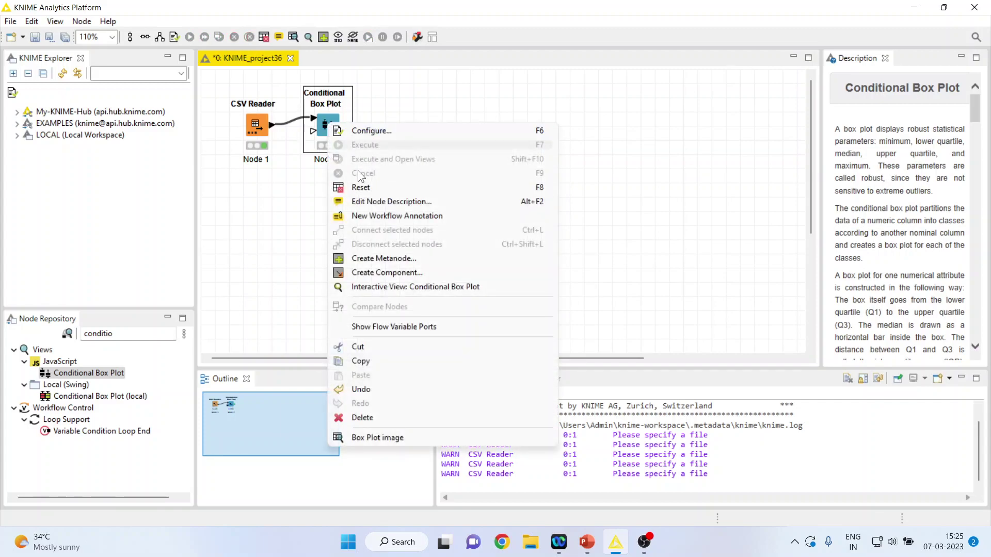
click(419, 436)
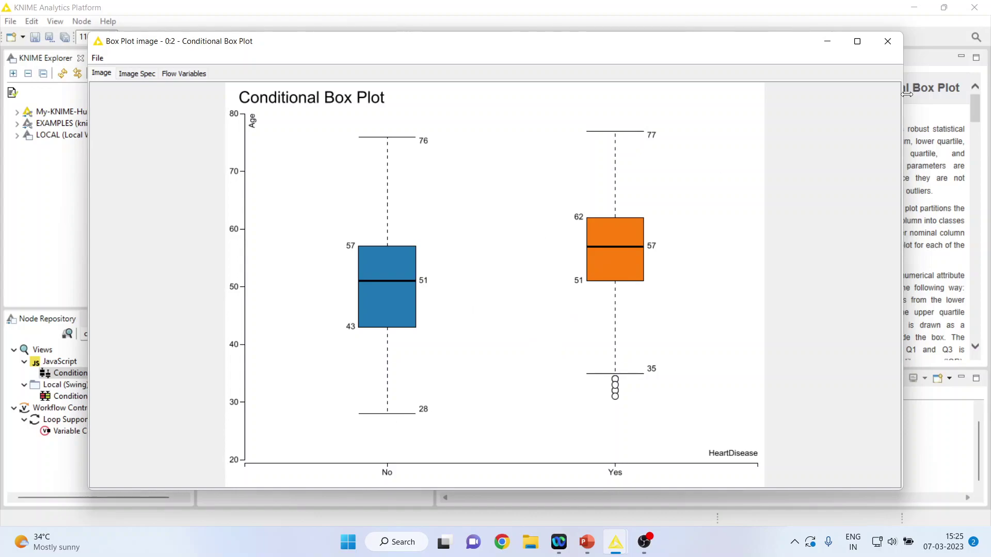
click(887, 41)
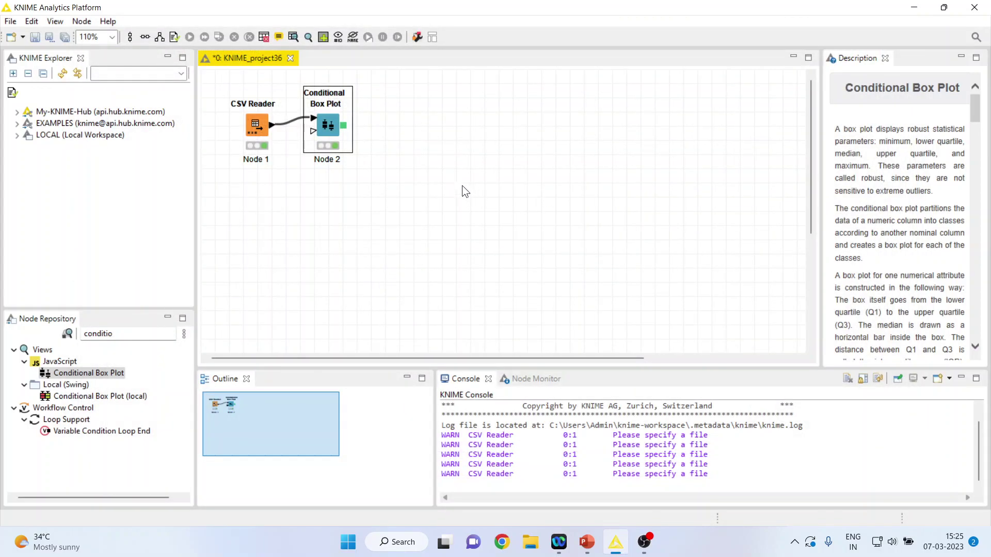
Swap Age for Cholesterol in the included columns and Selected Column, accepting the node reset.
right_click(323, 123)
click(367, 128)
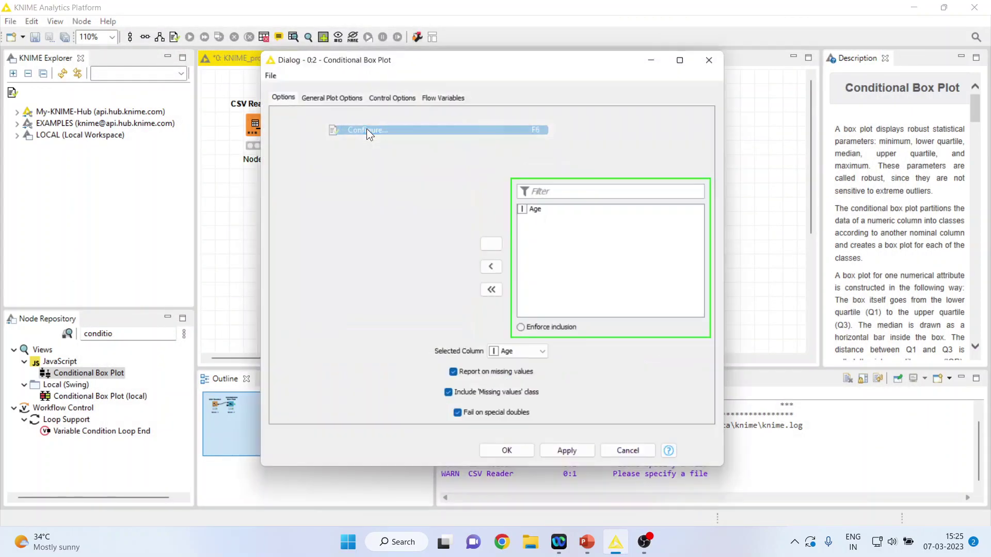
click(540, 209)
click(494, 270)
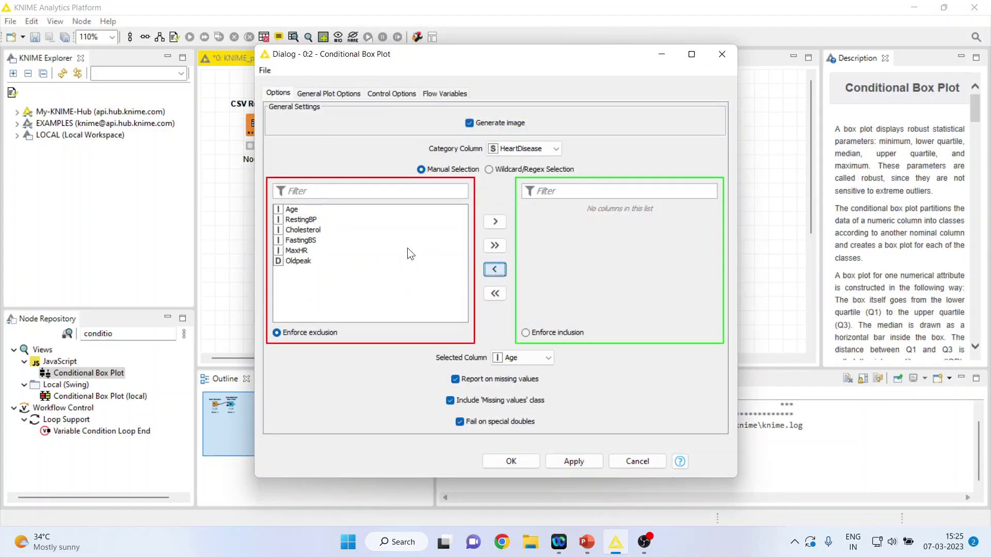
click(314, 231)
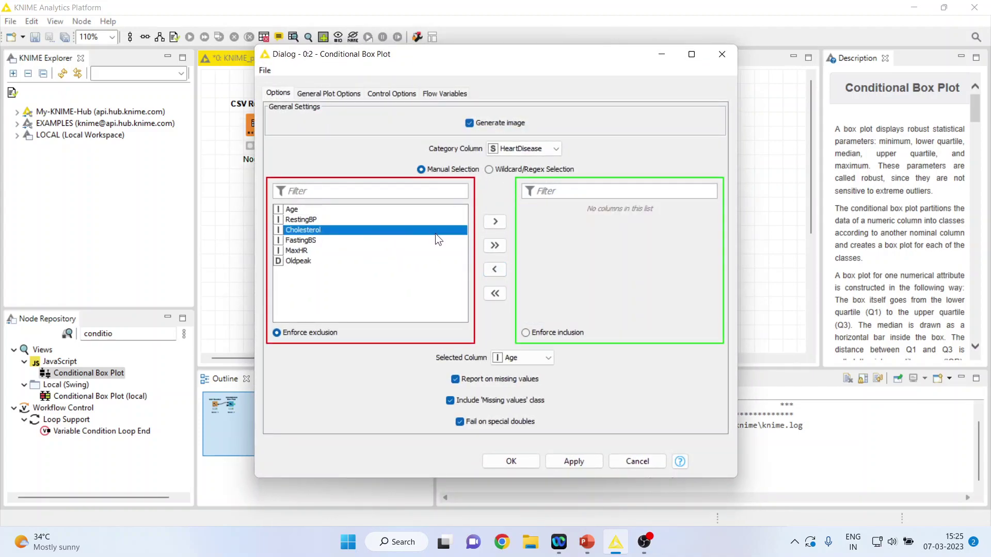
click(493, 220)
click(550, 357)
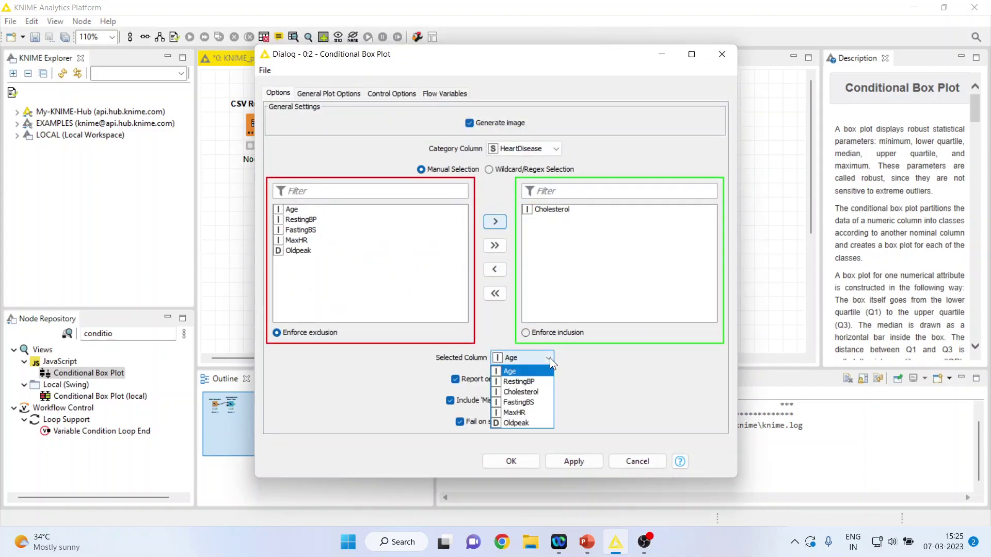
click(529, 391)
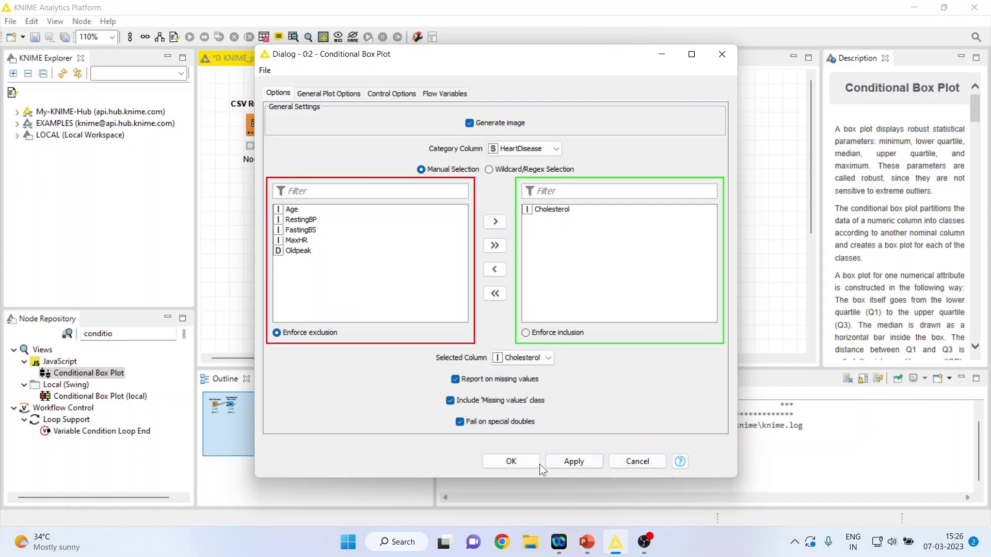
click(511, 461)
click(564, 283)
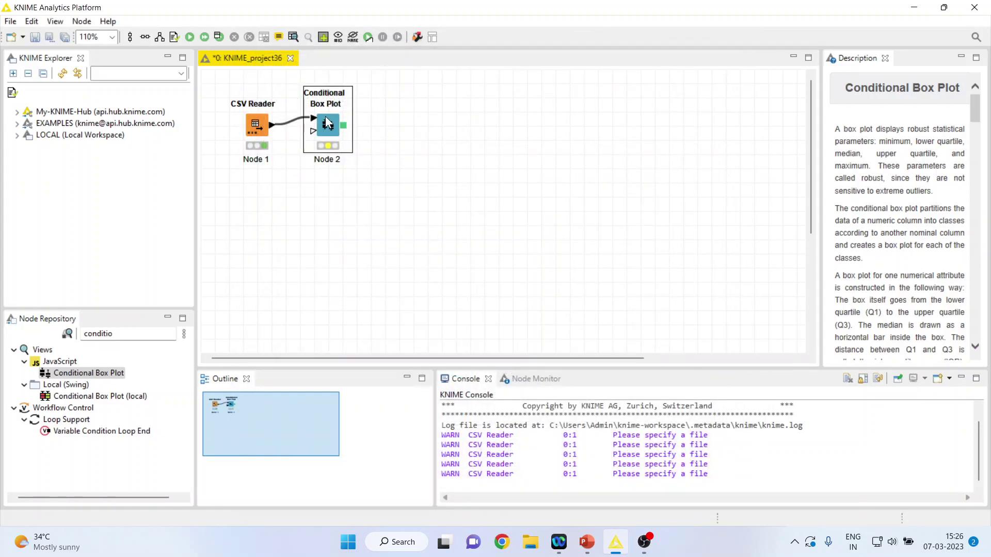
Execute the node and open the Cholesterol box plot image by HeartDisease.
right_click(326, 114)
click(371, 135)
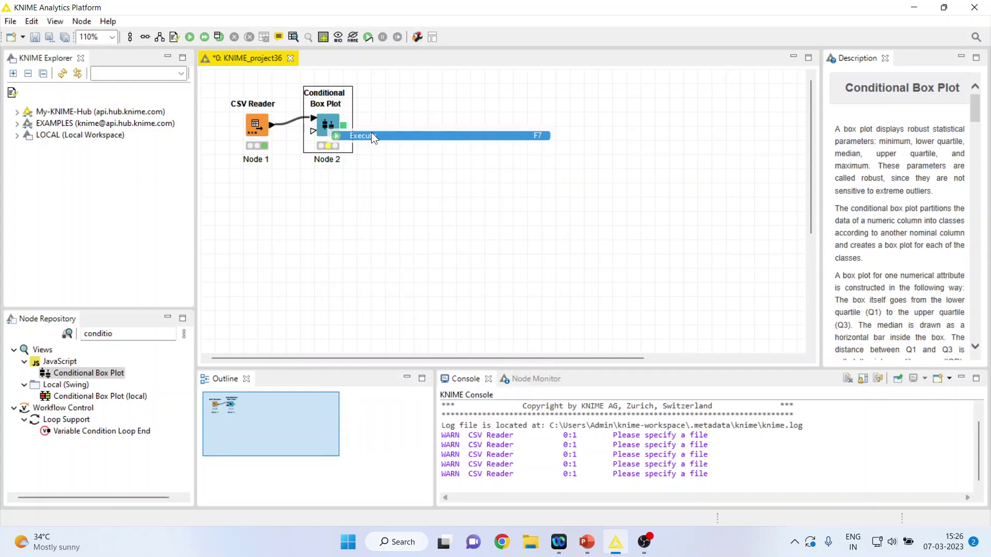
right_click(332, 122)
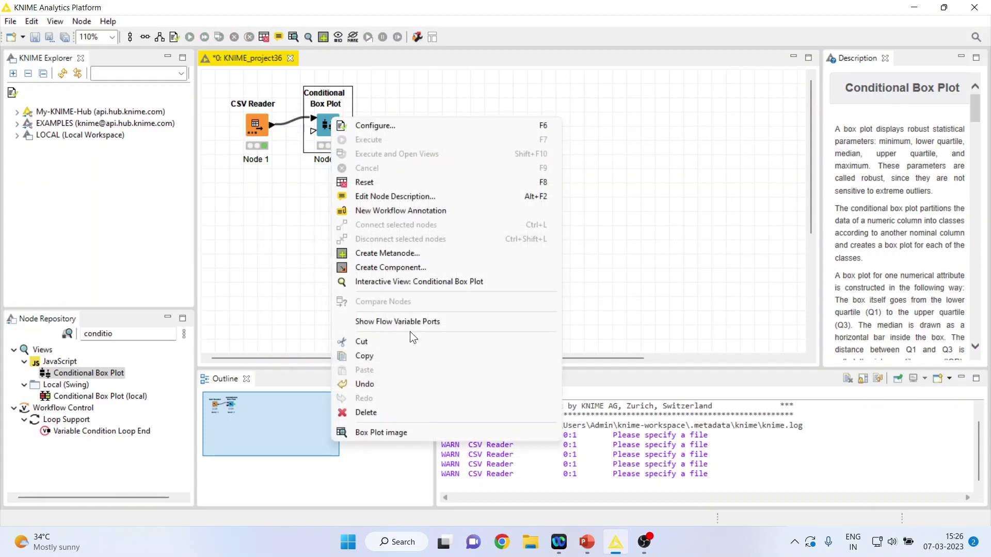
click(417, 429)
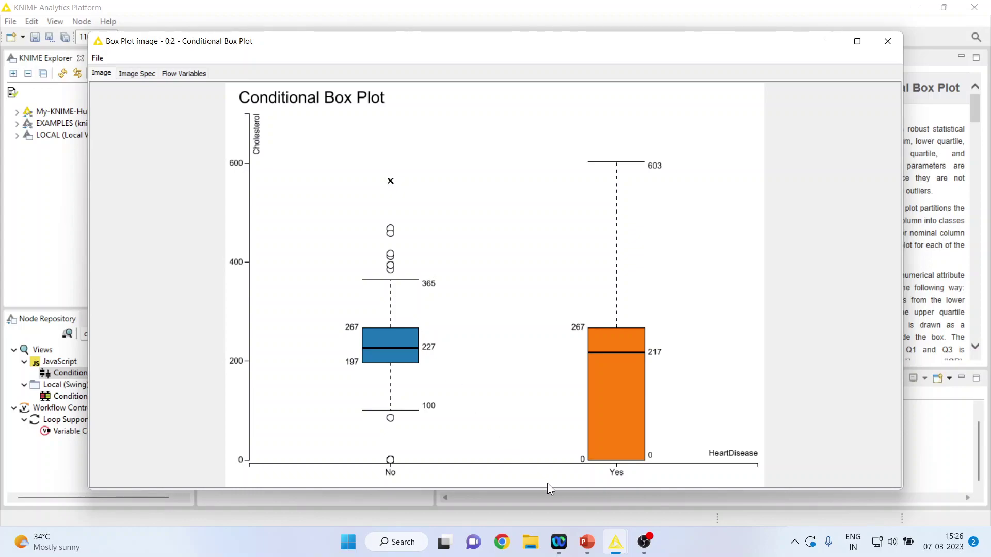
Bring the PowerPoint presentation forward and show the closing Thank You slide (slide 2).
mouse_move(587, 542)
click(659, 497)
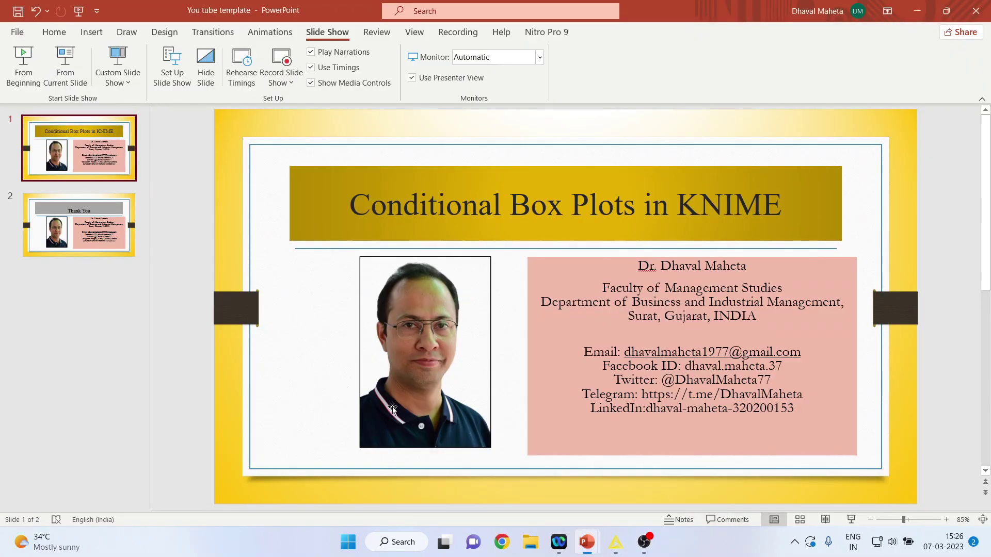
click(103, 248)
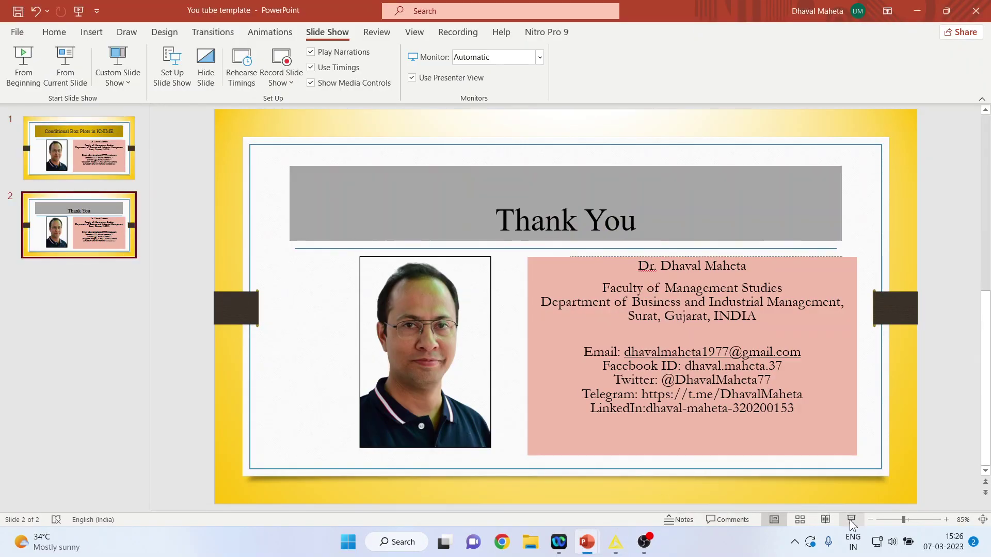